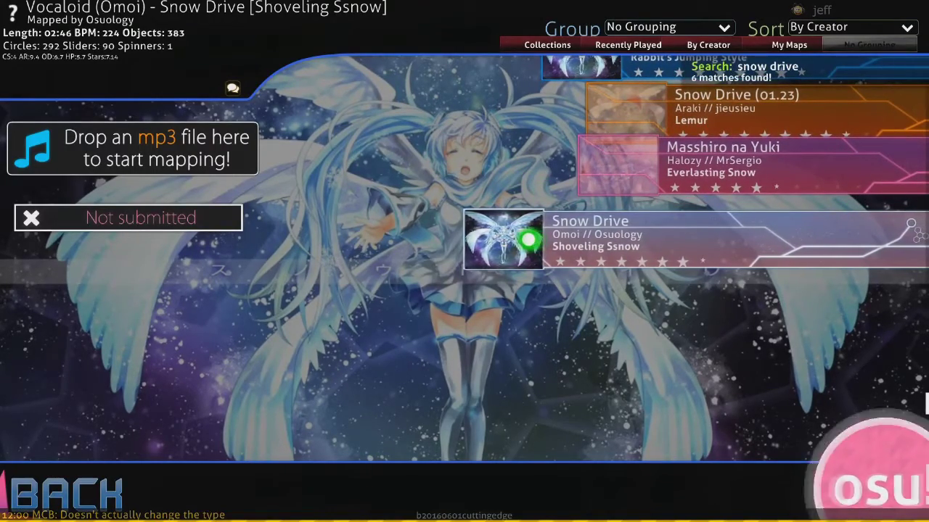
Step: Open the Snow Drive map in the editor and open its 291154 Omoi - Snow Drive song folder
{"action": "right_click", "coordinate": [491, 245]}
{"action": "left_click", "coordinate": [491, 254]}
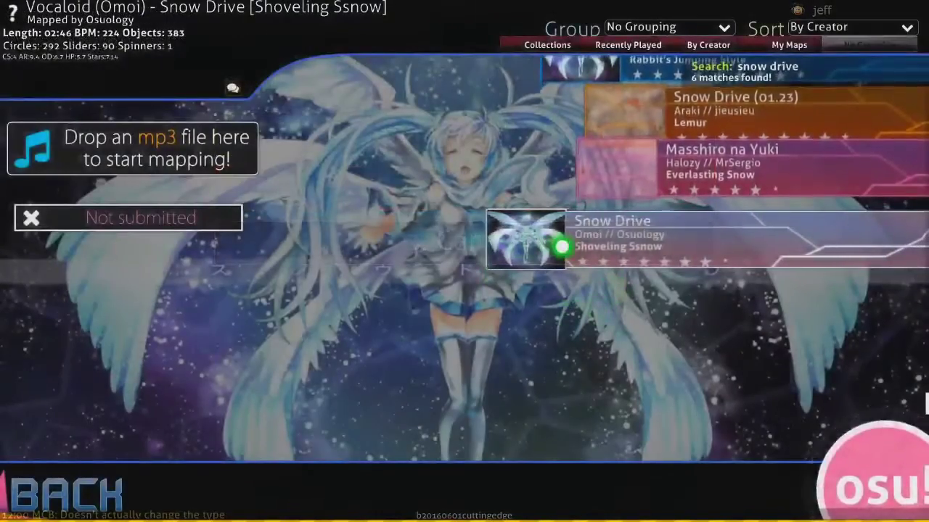
{"action": "key", "text": "F4"}
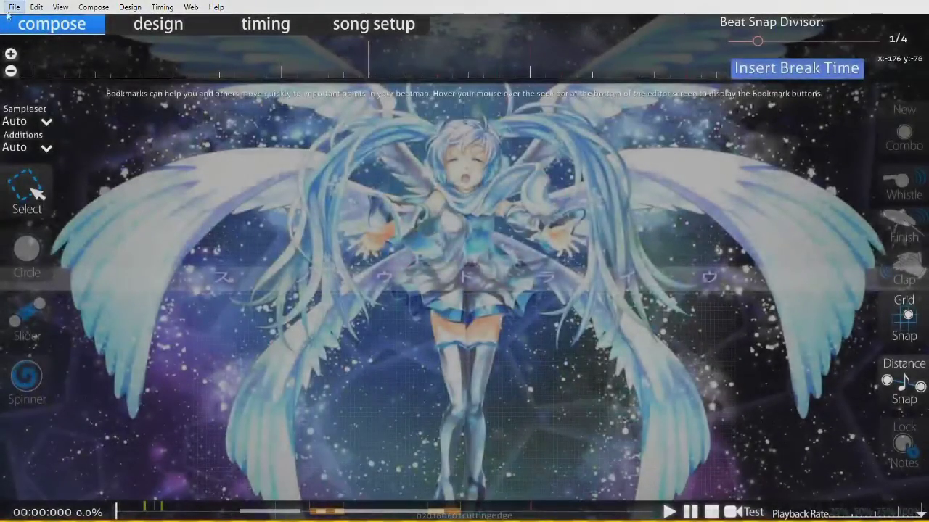
{"action": "left_click", "coordinate": [11, 7]}
{"action": "left_click", "coordinate": [57, 168]}
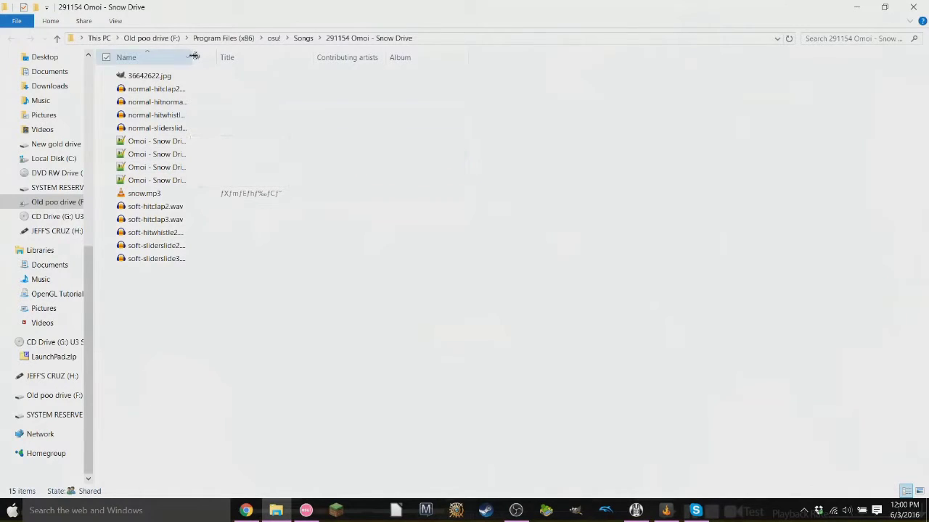
Step: Widen the Name column and look over the normal and soft hitsound files
{"action": "left_click_drag", "start_coordinate": [194, 56], "coordinate": [403, 57]}
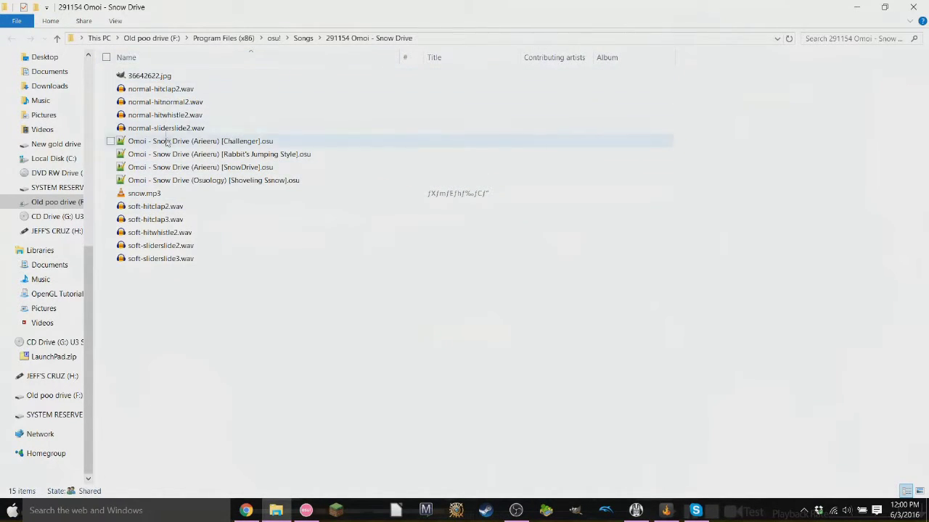
{"action": "left_click", "coordinate": [167, 207]}
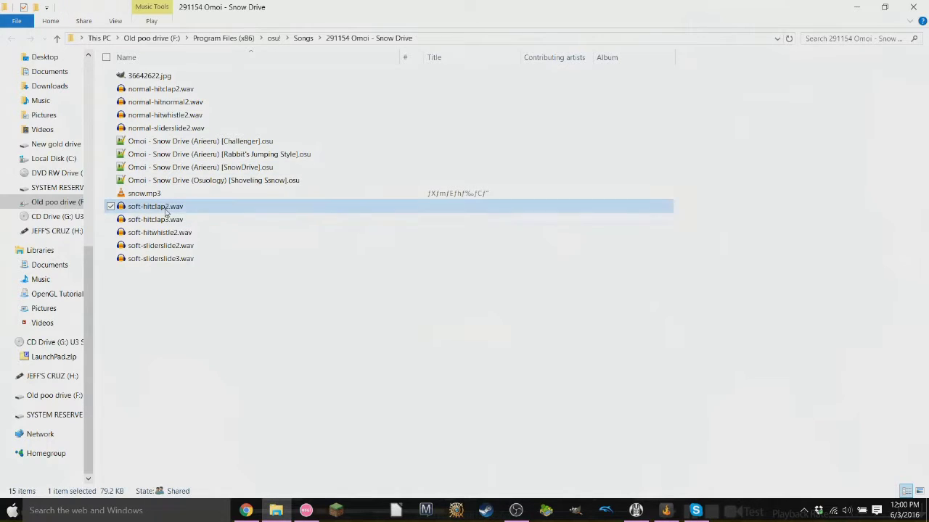
{"action": "left_click", "coordinate": [172, 259], "text": "shift"}
{"action": "left_click", "coordinate": [160, 128], "text": "shift"}
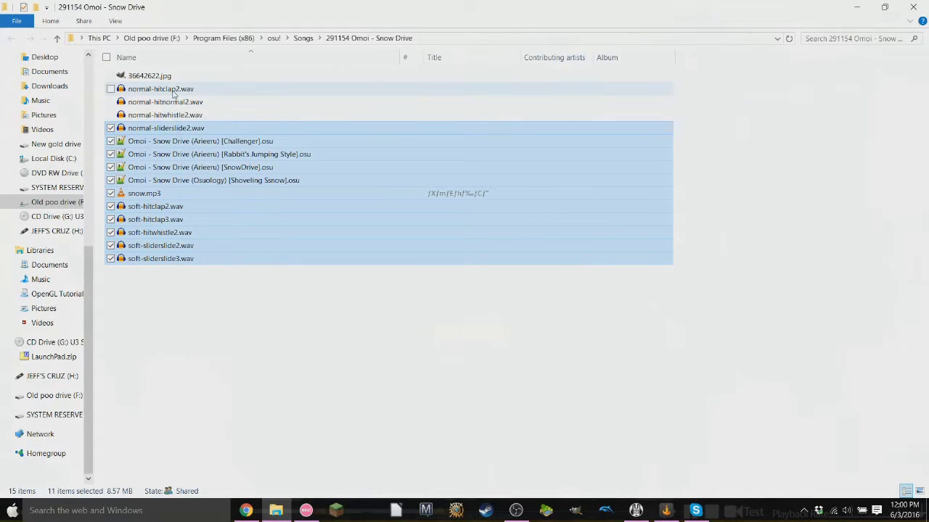
{"action": "left_click", "coordinate": [163, 90]}
Step: Check each of the four .osu difficulty files and the 36642622.jpg background
{"action": "left_click", "coordinate": [194, 141]}
{"action": "left_click", "coordinate": [198, 154], "text": "shift"}
{"action": "left_click", "coordinate": [220, 167], "text": "shift"}
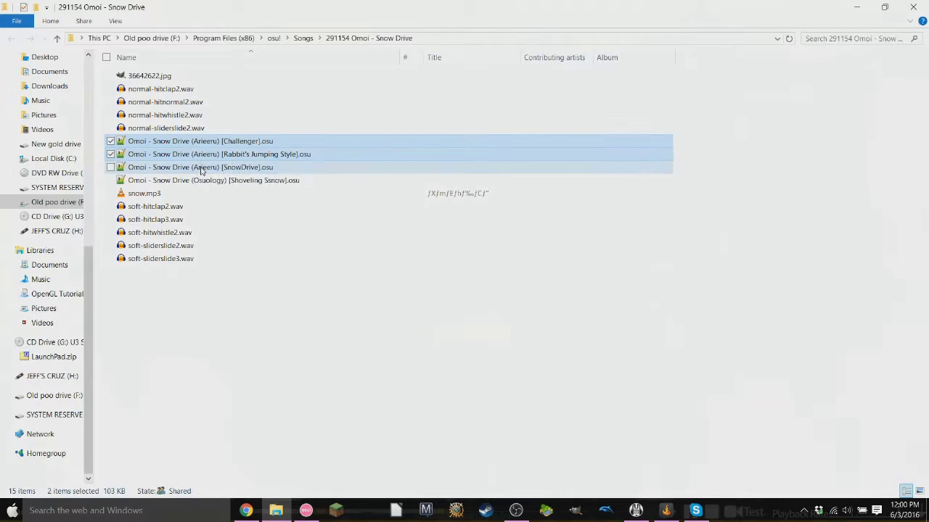
{"action": "left_click", "coordinate": [224, 169]}
{"action": "left_click", "coordinate": [222, 180], "text": "shift"}
{"action": "left_click", "coordinate": [220, 155], "text": "ctrl"}
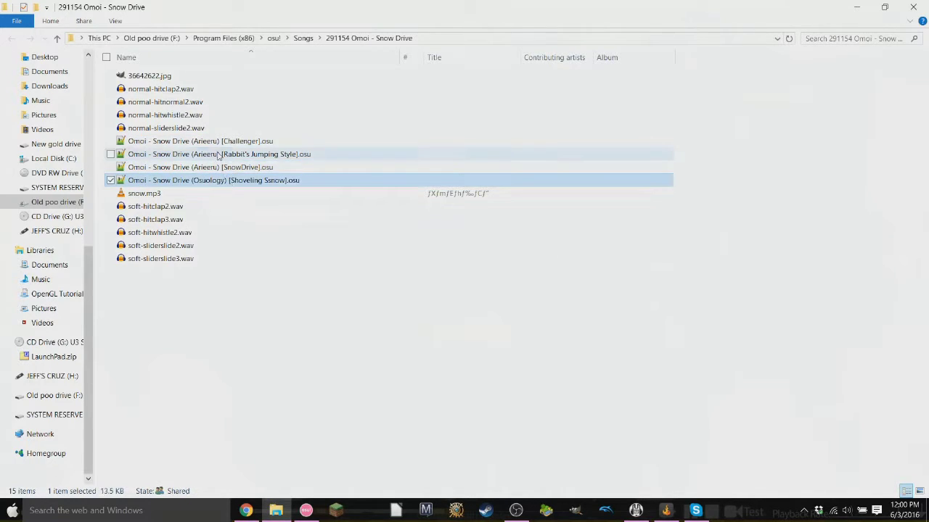
{"action": "left_click", "coordinate": [213, 143], "text": "shift"}
{"action": "left_click", "coordinate": [212, 145]}
{"action": "left_click", "coordinate": [211, 168], "text": "ctrl"}
{"action": "left_click", "coordinate": [218, 168]}
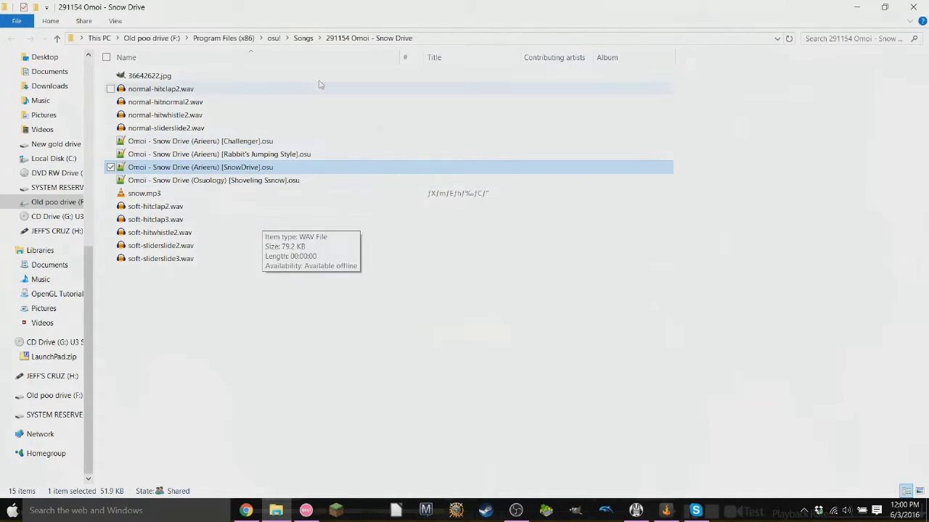
{"action": "left_click", "coordinate": [154, 79]}
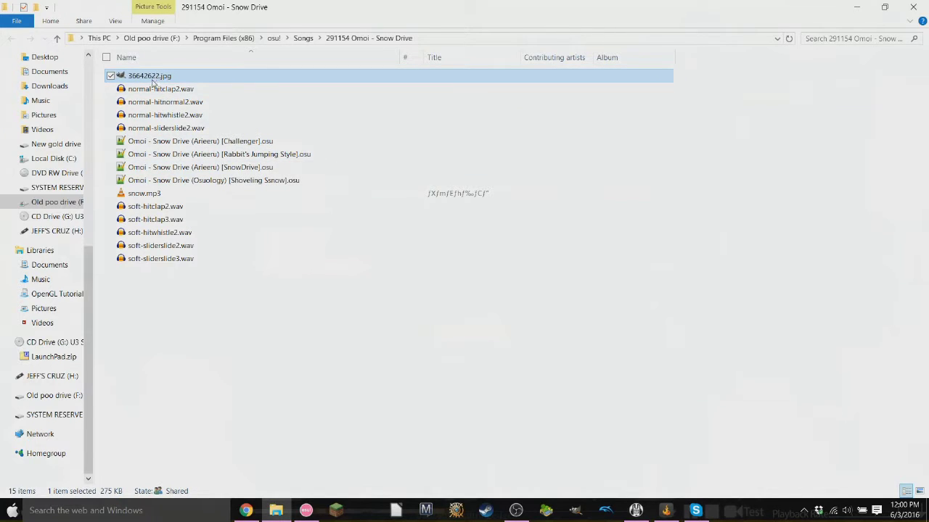
Step: Save the beatmap in osu! with Ctrl+S, then start renaming the Osuology .osu file but keep its name
{"action": "left_click", "coordinate": [306, 510]}
{"action": "key", "text": "ctrl+s"}
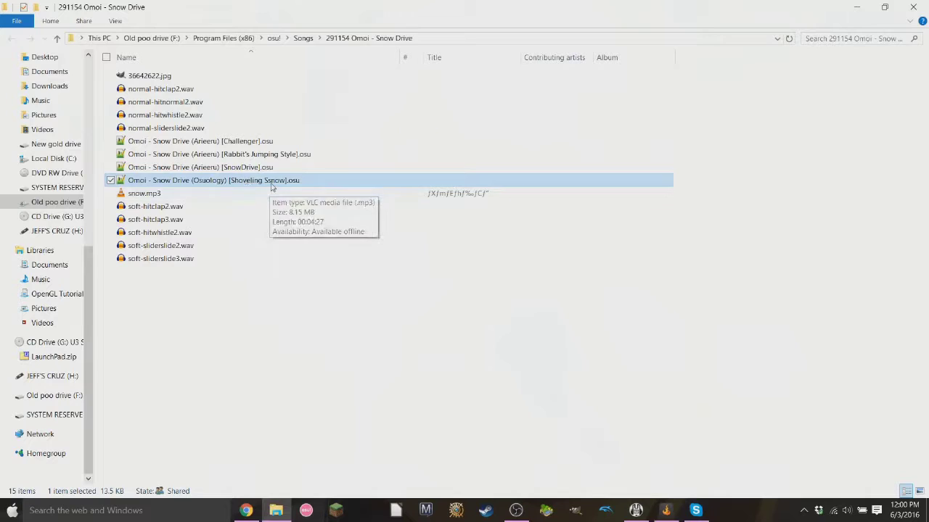
{"action": "right_click", "coordinate": [276, 183]}
{"action": "left_click", "coordinate": [214, 448]}
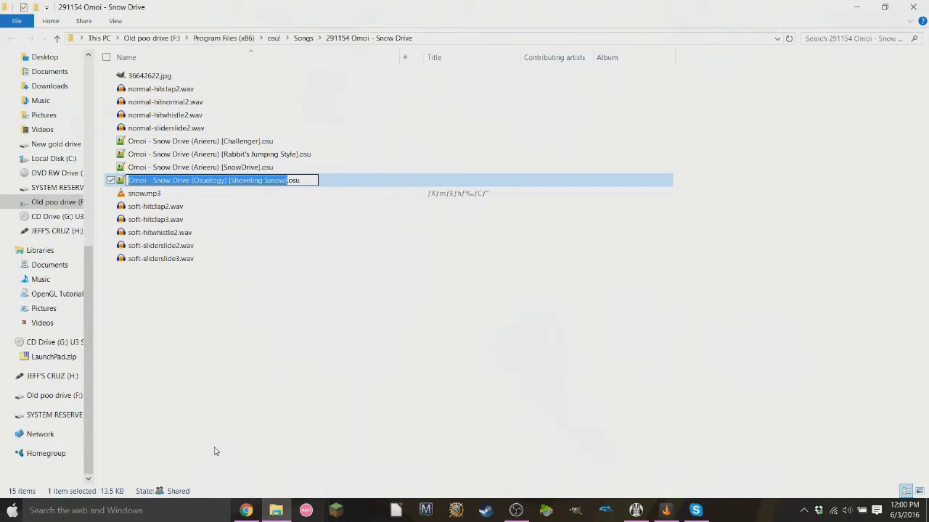
{"action": "key", "text": "Right"}
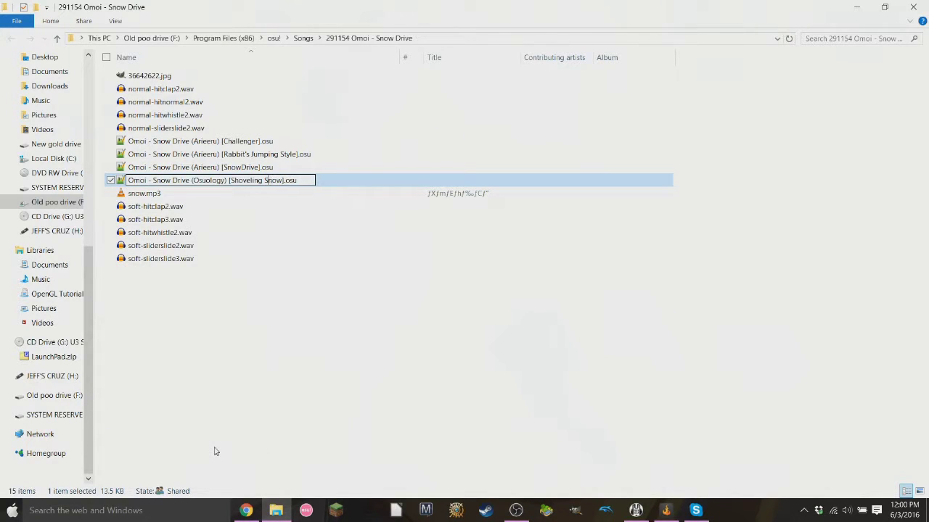
{"action": "key", "text": "Return"}
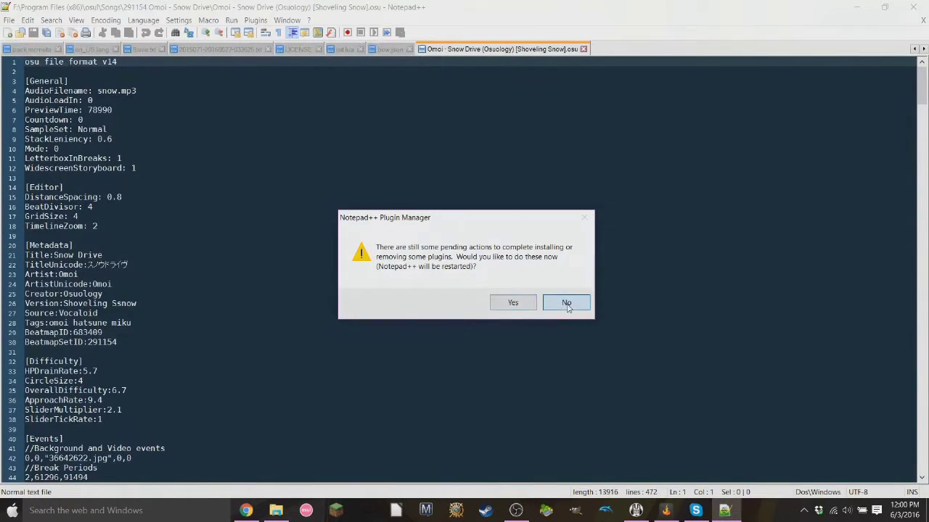
Step: Decline the Notepad++ restart and change the Shoveling Snow file's BeatmapID to 0
{"action": "left_click", "coordinate": [565, 304]}
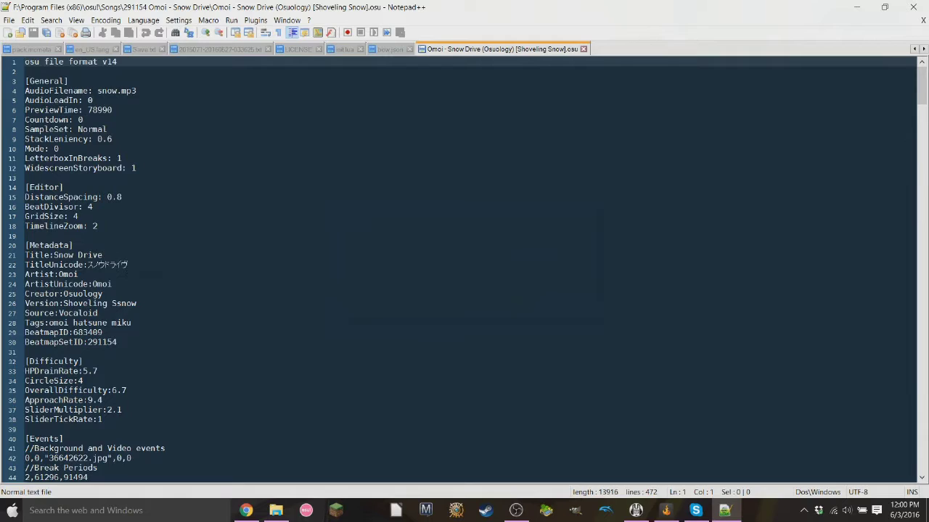
{"action": "double_click", "coordinate": [83, 294]}
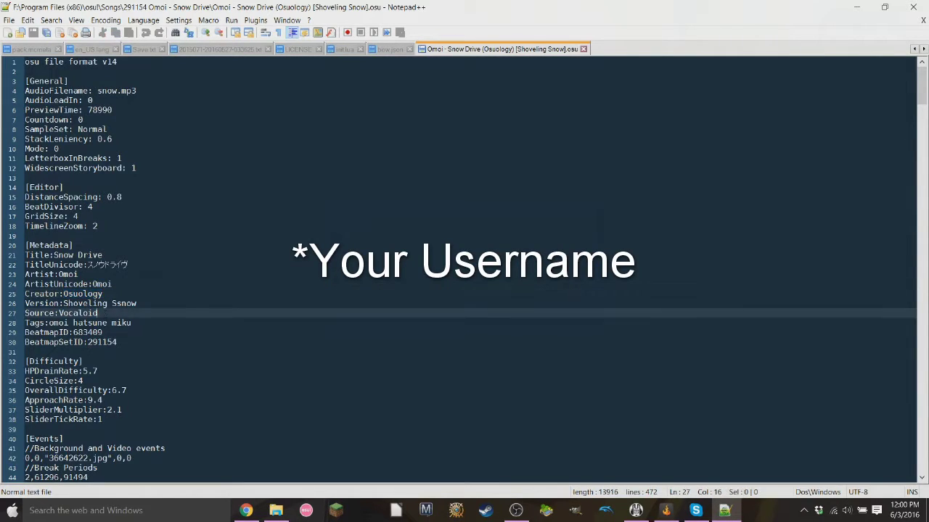
{"action": "scroll", "coordinate": [103, 305], "scroll_direction": "down", "scroll_amount": 2}
{"action": "left_click", "coordinate": [103, 274]}
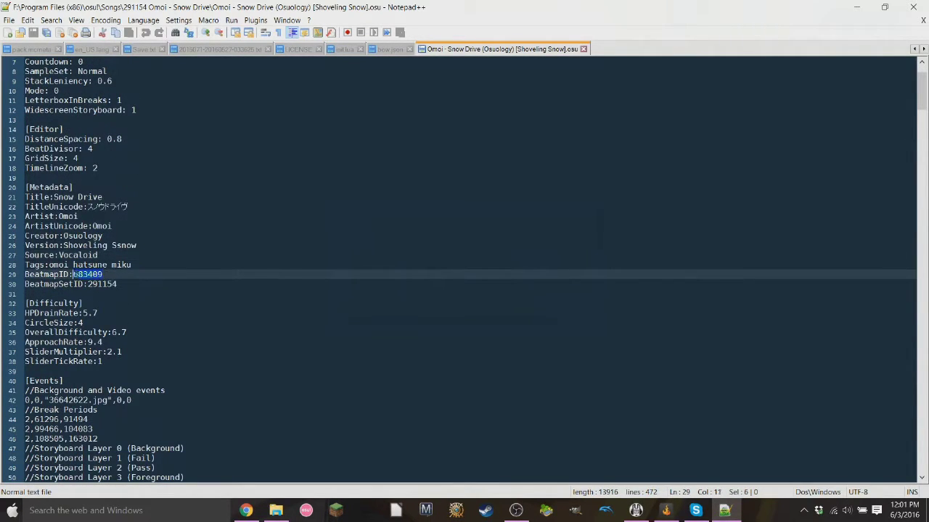
{"action": "type", "text": "0"}
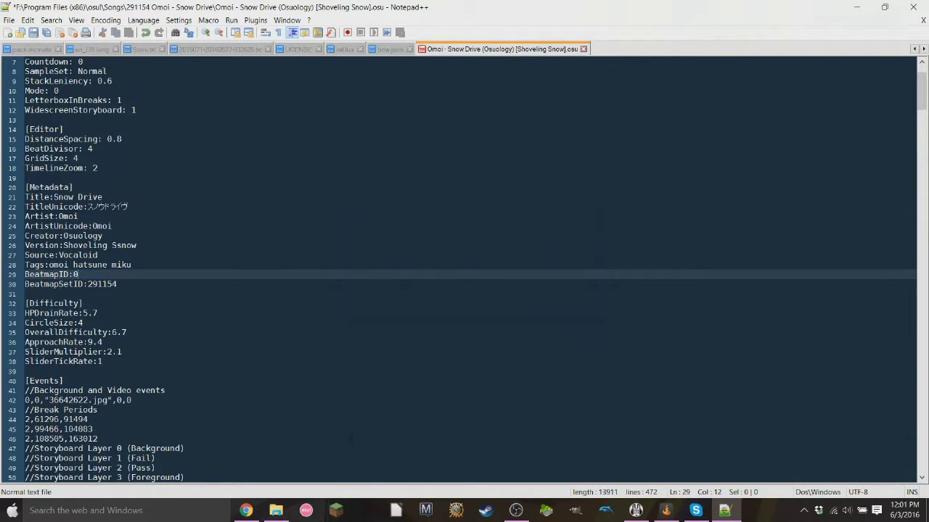
Step: Replace BeatmapSetID 291154 with -1 and review the Metadata lines
{"action": "left_click_drag", "start_coordinate": [116, 283], "coordinate": [77, 283]}
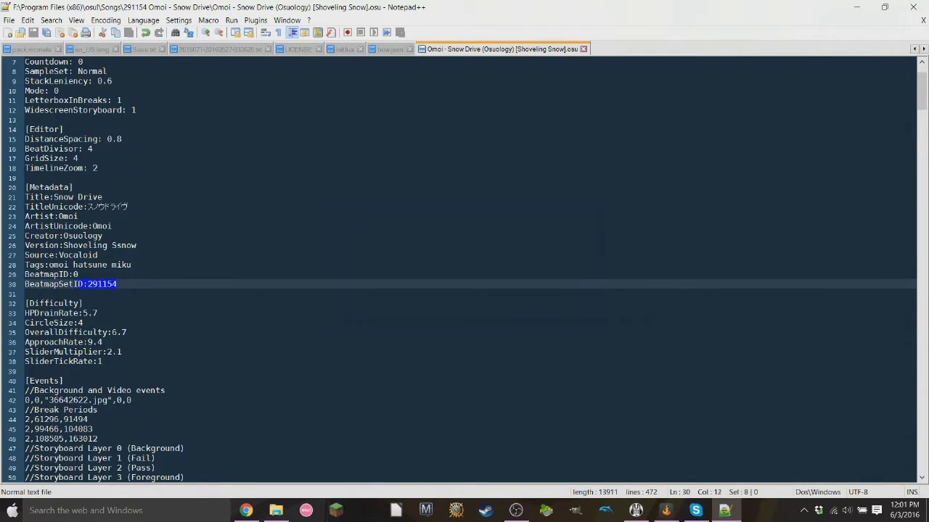
{"action": "type", "text": "-1"}
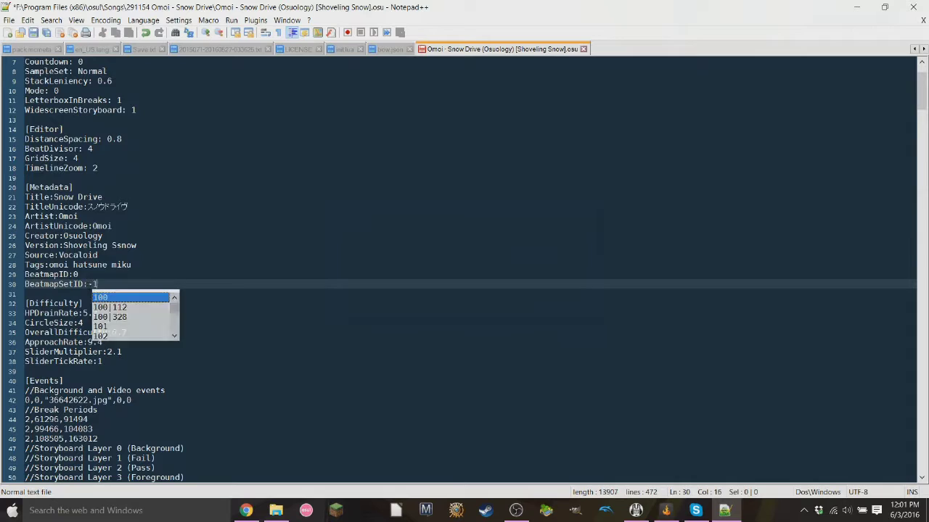
{"action": "left_click", "coordinate": [78, 275]}
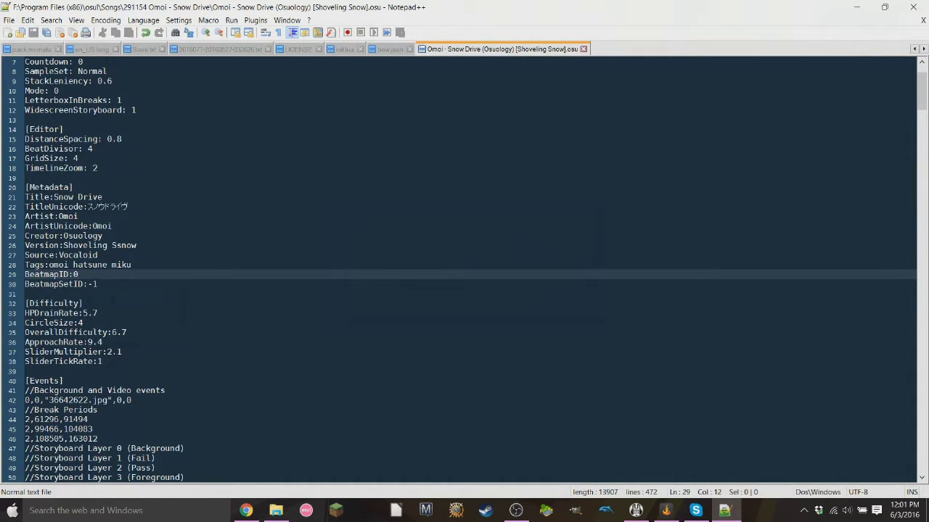
{"action": "left_click_drag", "start_coordinate": [73, 188], "coordinate": [29, 187]}
{"action": "left_click", "coordinate": [112, 226]}
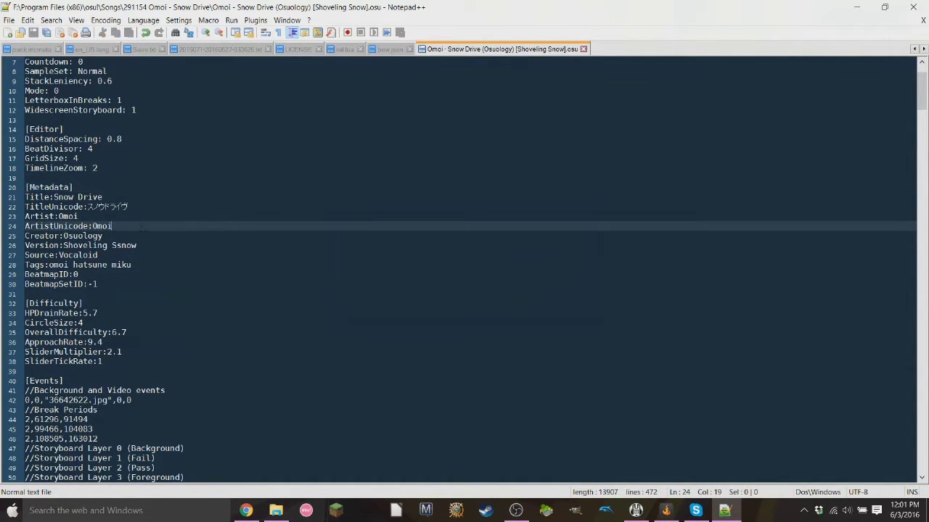
{"action": "scroll", "coordinate": [464, 269], "scroll_direction": "down", "scroll_amount": 5}
{"action": "scroll", "coordinate": [464, 268], "scroll_direction": "up", "scroll_amount": 4}
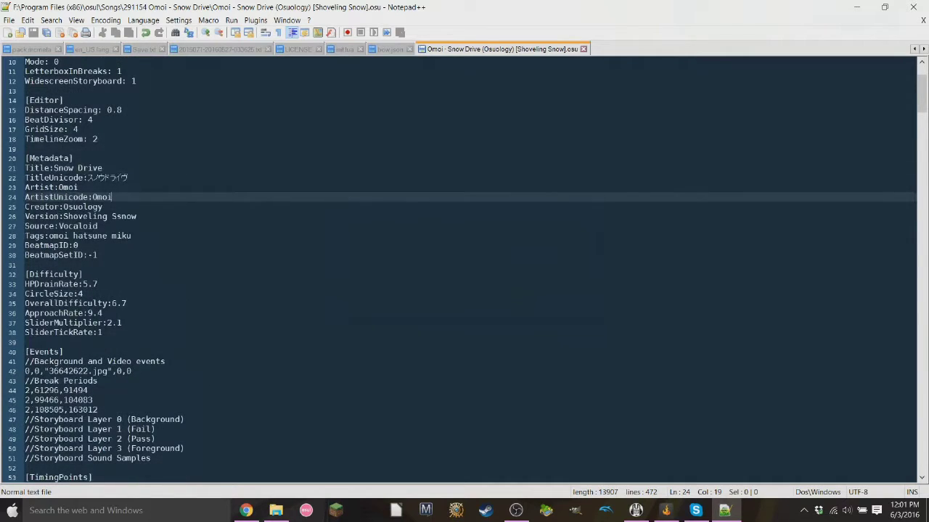
{"action": "left_click", "coordinate": [114, 255]}
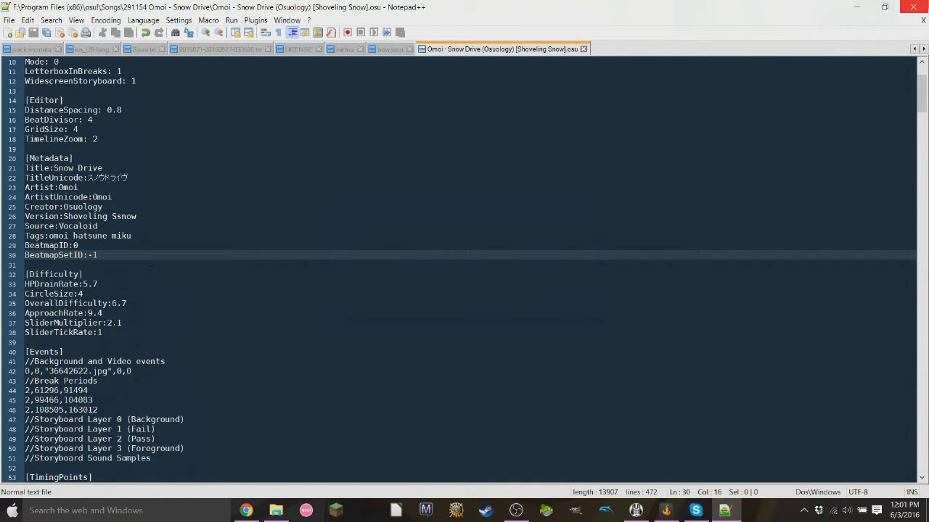
Step: Close the .osu file, reopen it to confirm the BeatmapID and BeatmapSetID edits, then minimize Notepad++
{"action": "left_click", "coordinate": [583, 49]}
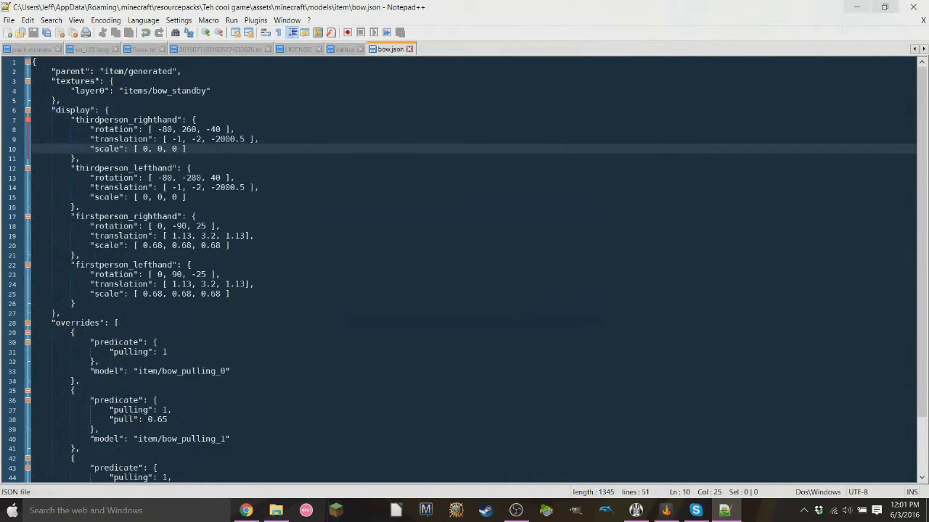
{"action": "left_click", "coordinate": [276, 510]}
{"action": "double_click", "coordinate": [216, 180]}
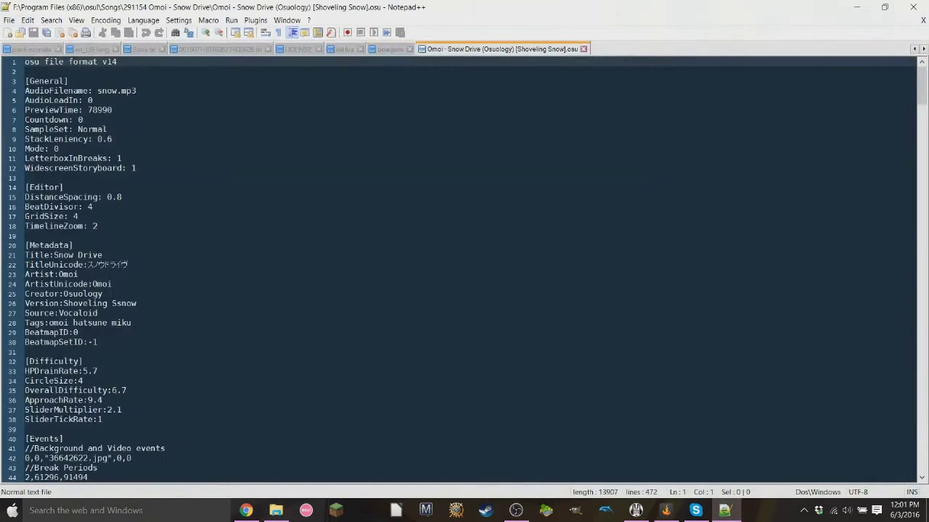
{"action": "left_click", "coordinate": [107, 322]}
{"action": "left_click_drag", "start_coordinate": [97, 342], "coordinate": [78, 332]}
{"action": "left_click", "coordinate": [133, 323]}
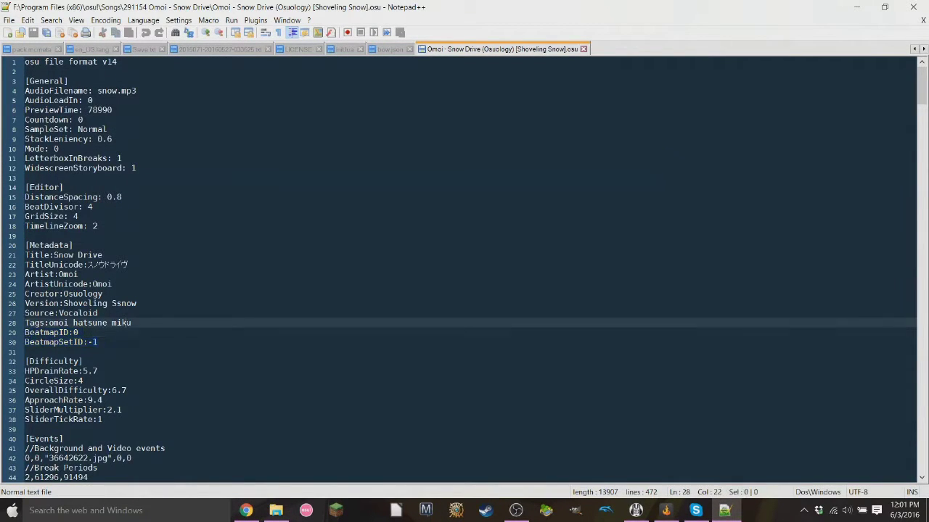
{"action": "left_click", "coordinate": [583, 49]}
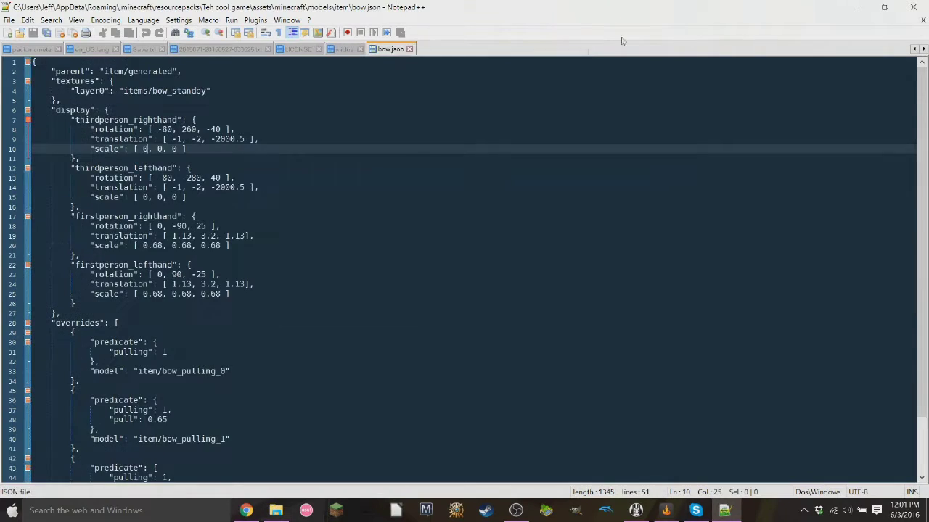
{"action": "left_click", "coordinate": [858, 9]}
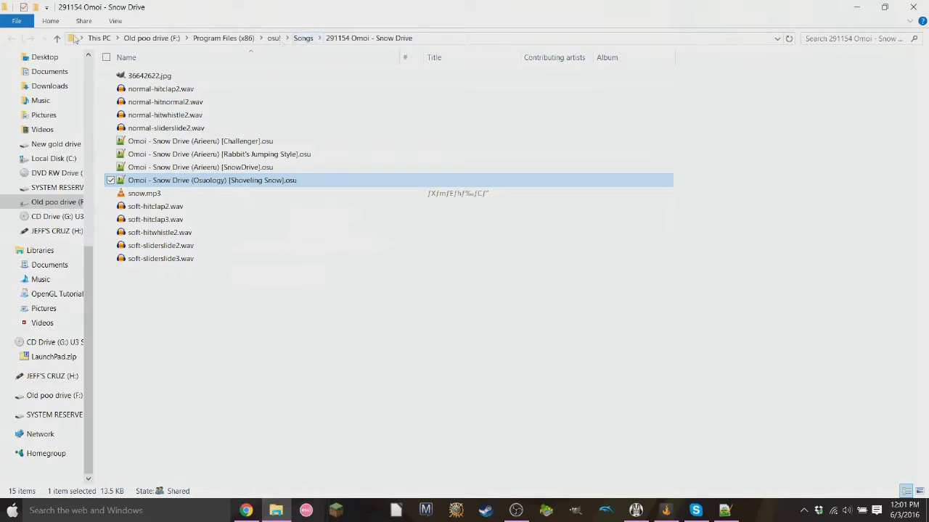
Step: Create a new folder named Snow Drive inside Songs, then start a search there
{"action": "left_click", "coordinate": [304, 42]}
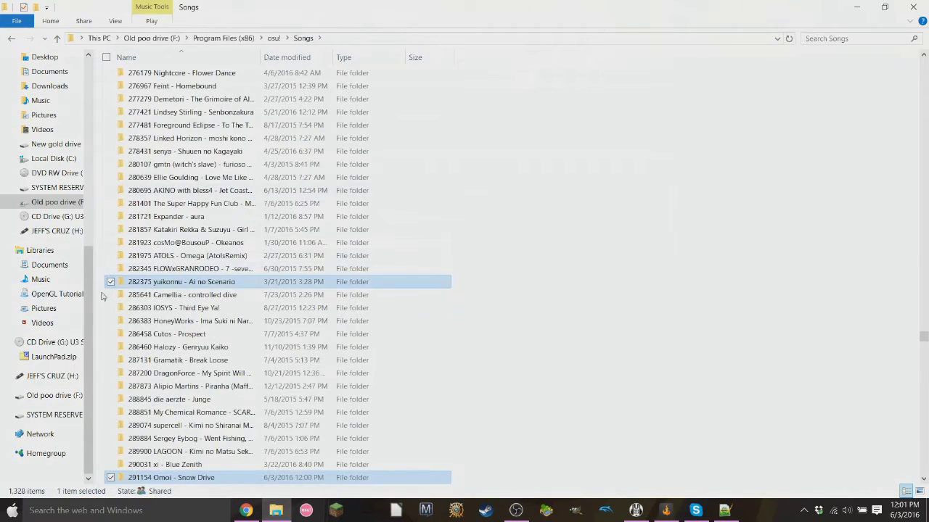
{"action": "left_click", "coordinate": [99, 294]}
{"action": "right_click", "coordinate": [99, 295]}
{"action": "mouse_move", "coordinate": [89, 468]}
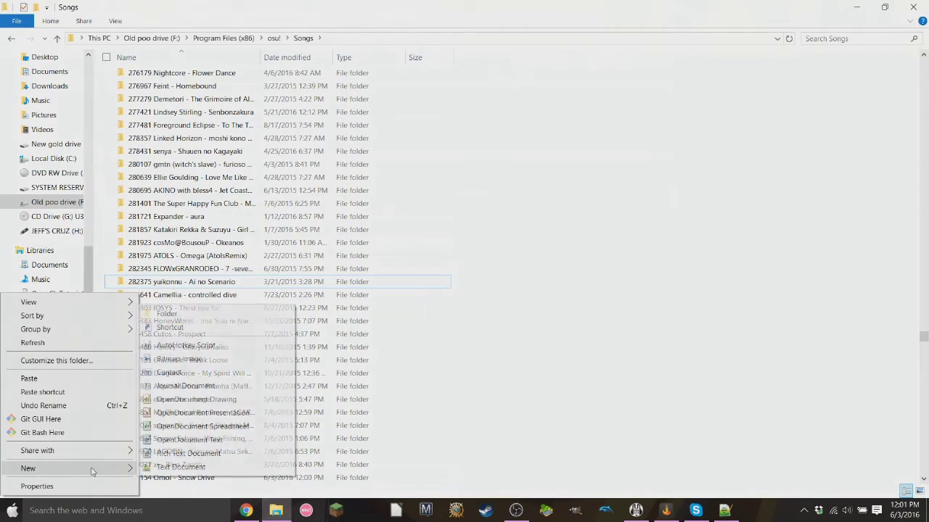
{"action": "left_click", "coordinate": [203, 313]}
{"action": "type", "text": "Snow Dri"}
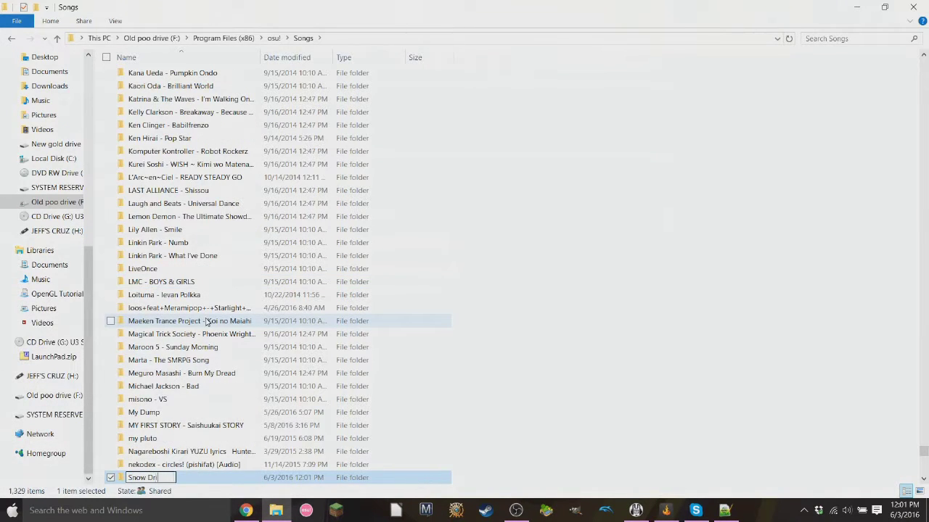
{"action": "type", "text": "ve"}
{"action": "key", "text": "Return"}
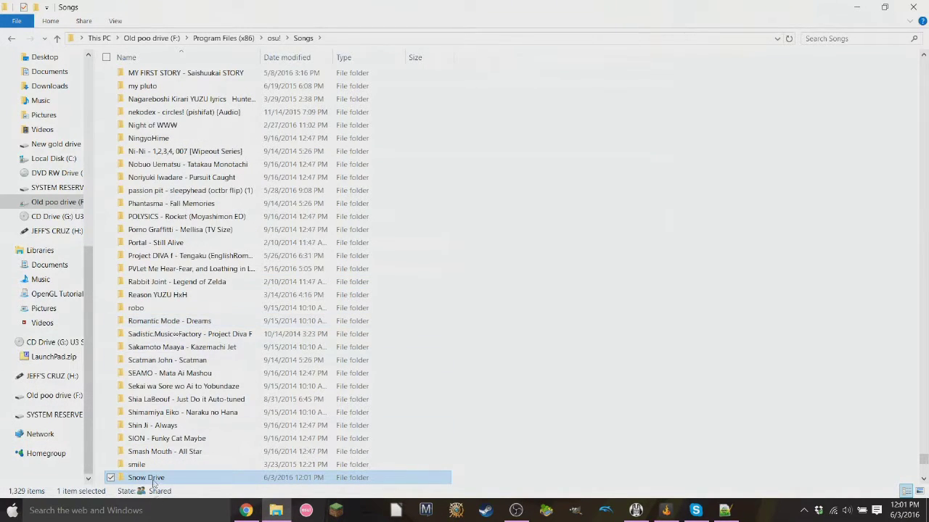
{"action": "left_click", "coordinate": [816, 38]}
{"action": "type", "text": "snow drive"}
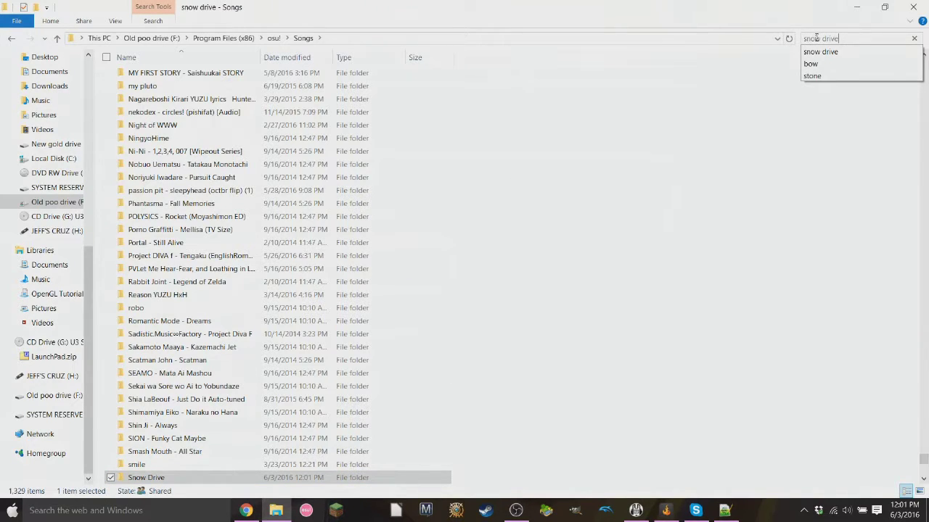
Step: Search Songs for snow drive and select the Shoveling Snow .osu in 291154 Omoi - Snow Drive
{"action": "key", "text": "Return"}
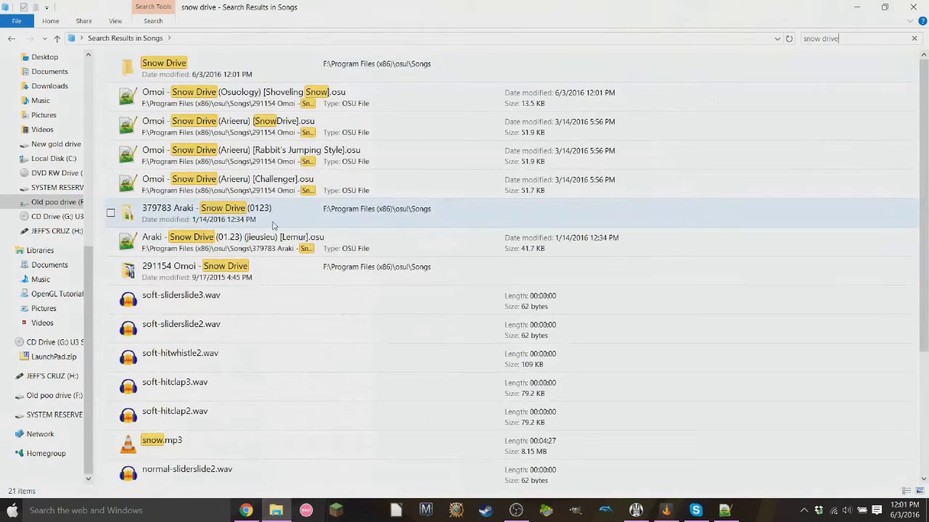
{"action": "left_click", "coordinate": [157, 271]}
{"action": "double_click", "coordinate": [157, 271]}
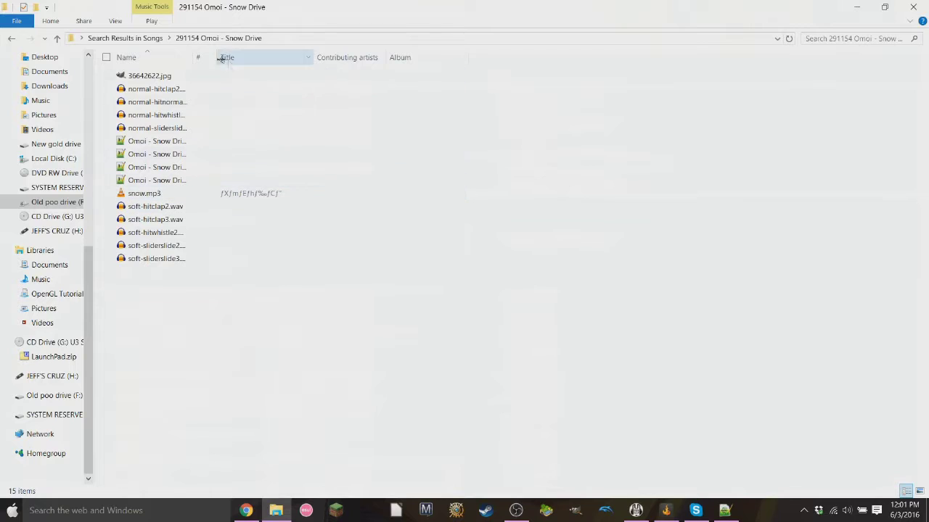
{"action": "left_click_drag", "start_coordinate": [196, 58], "coordinate": [529, 66]}
{"action": "left_click", "coordinate": [226, 179]}
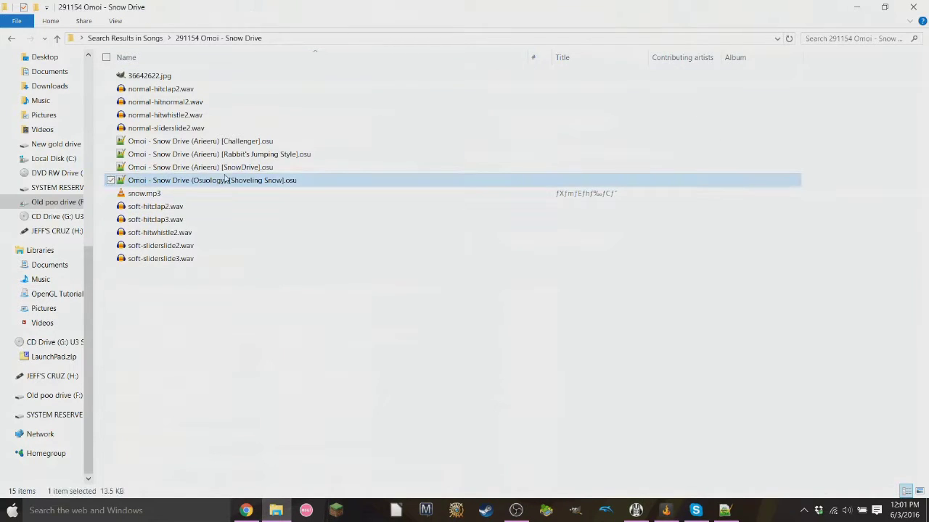
Step: Put the .osu file into the new Snow Drive folder and confirm it is there
{"action": "left_click", "coordinate": [142, 39]}
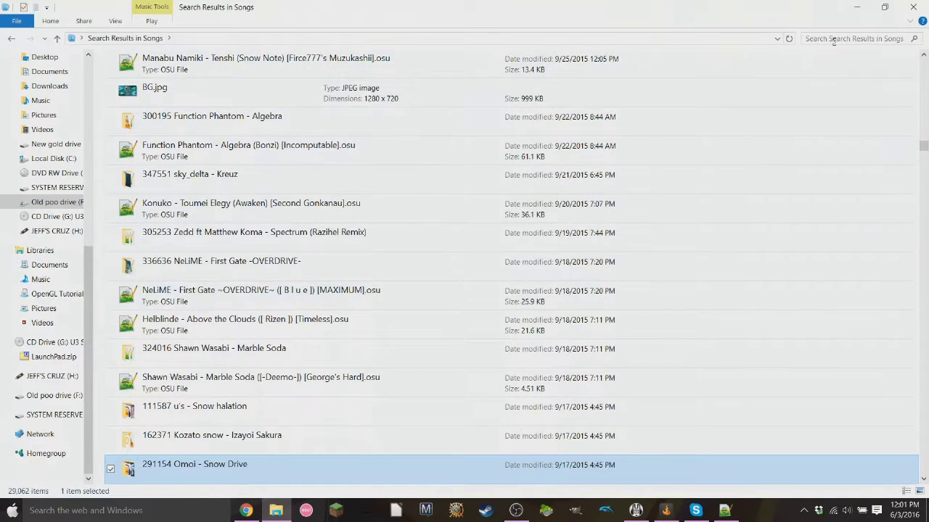
{"action": "left_click", "coordinate": [834, 40]}
{"action": "type", "text": "snow"}
{"action": "type", "text": " drive"}
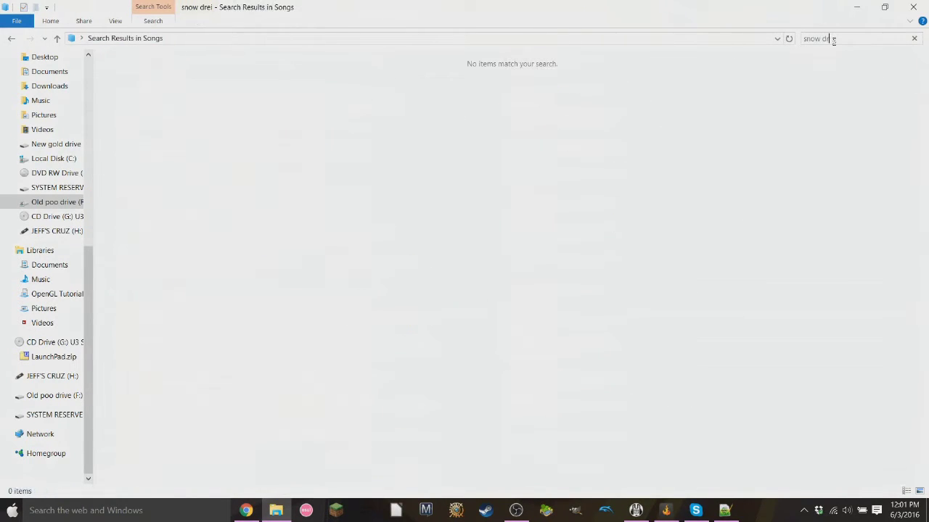
{"action": "double_click", "coordinate": [356, 64]}
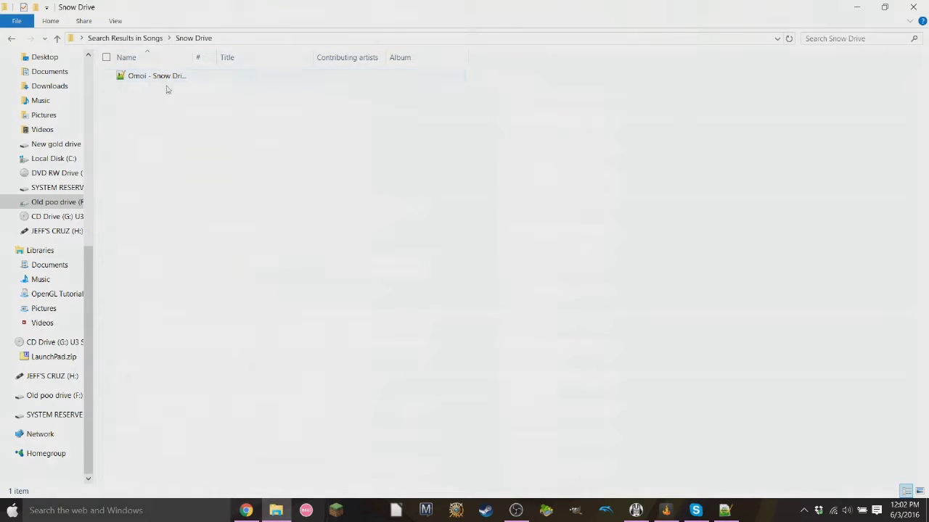
{"action": "left_click", "coordinate": [125, 37]}
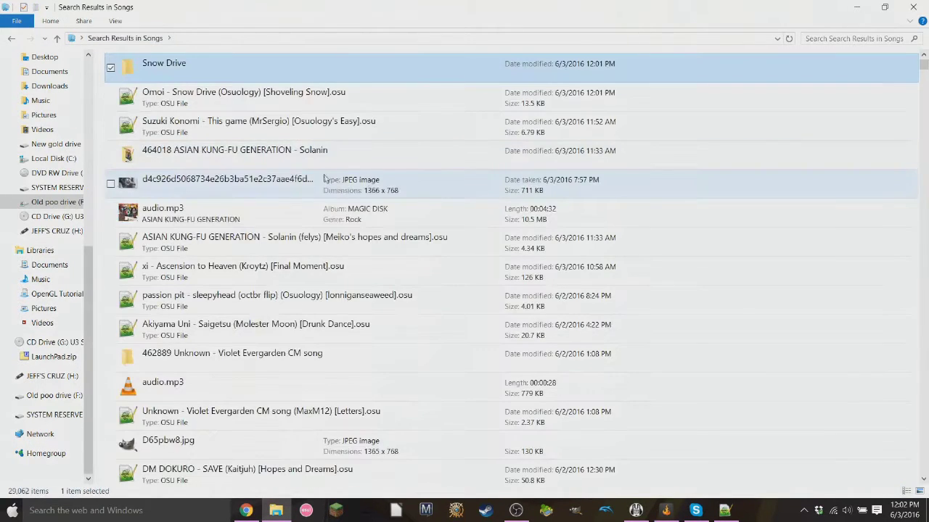
Step: Select 36642622.jpg and snow.mp3 in the 291154 Omoi - Snow Drive folder
{"action": "left_click", "coordinate": [832, 35]}
{"action": "type", "text": "snow dr"}
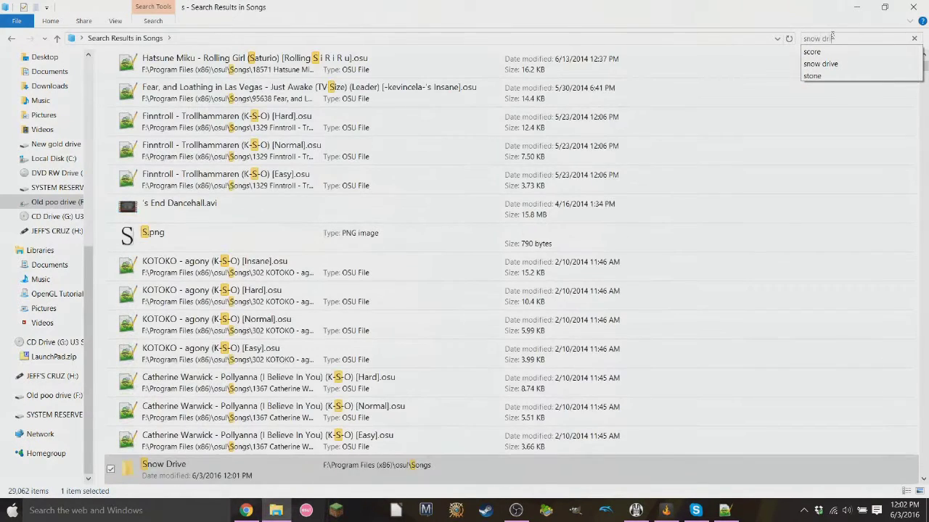
{"action": "left_click", "coordinate": [820, 64]}
{"action": "left_click", "coordinate": [193, 272]}
{"action": "double_click", "coordinate": [193, 270]}
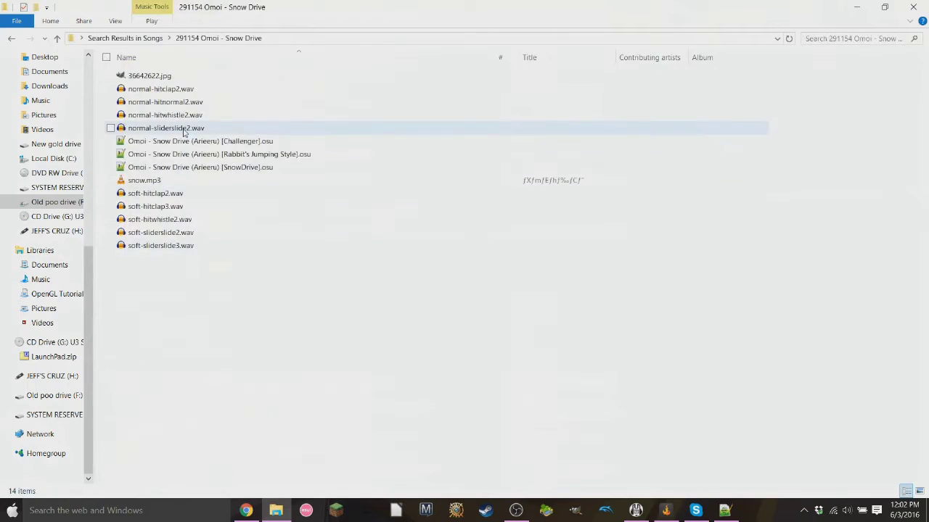
{"action": "left_click", "coordinate": [184, 78]}
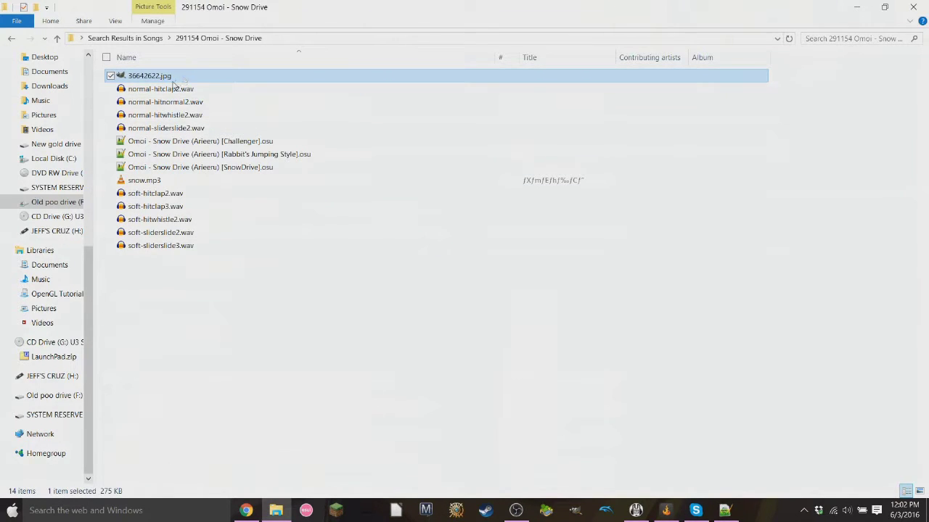
{"action": "left_click", "coordinate": [163, 181], "text": "ctrl"}
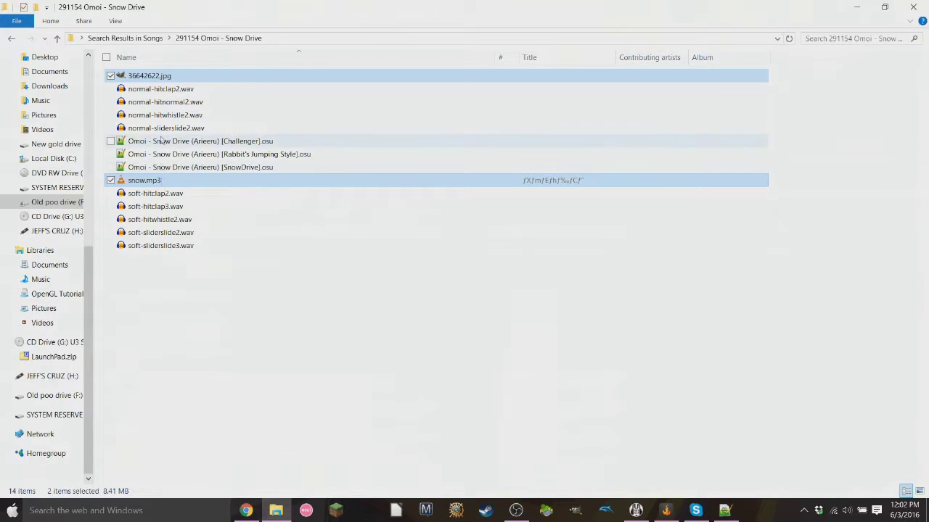
Step: Paste the song and background into the new Snow Drive folder found by searching 'snow drive'
{"action": "left_click", "coordinate": [145, 37]}
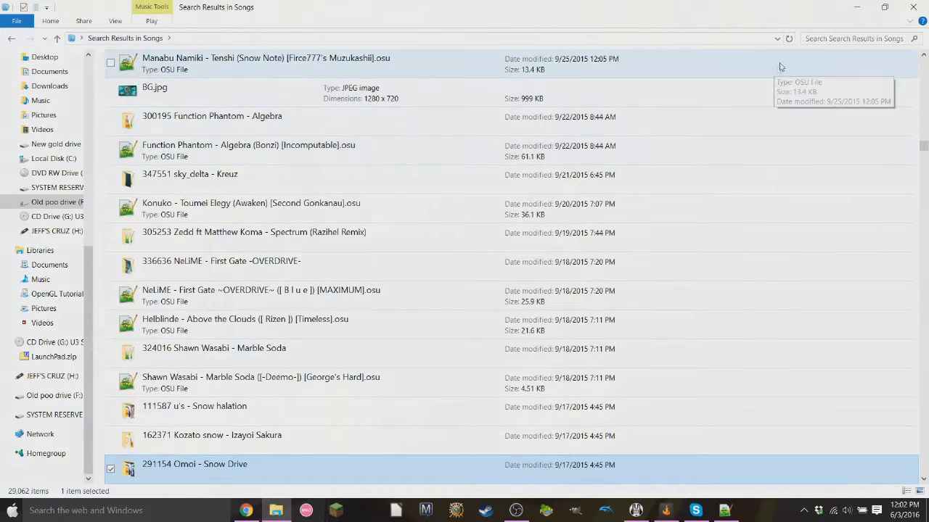
{"action": "left_click", "coordinate": [818, 40]}
{"action": "type", "text": "now drive"}
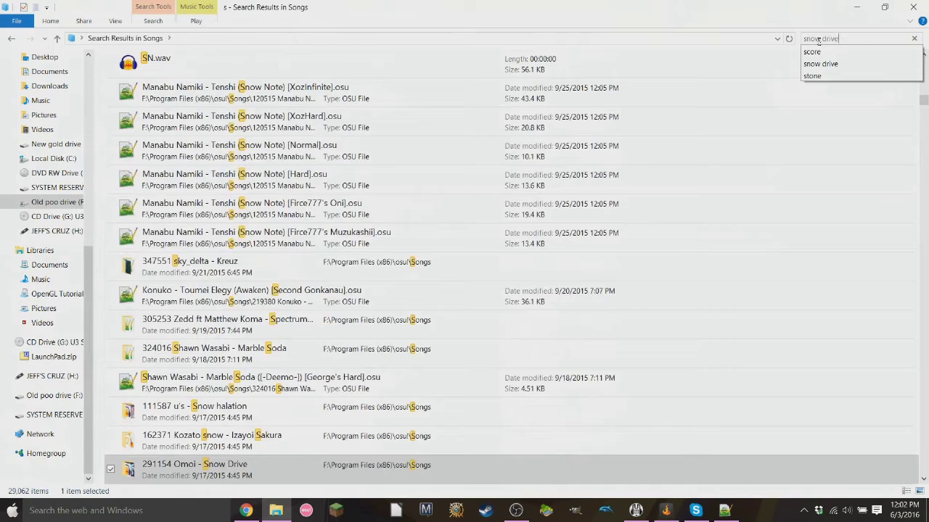
{"action": "key", "text": "Return"}
{"action": "double_click", "coordinate": [283, 66]}
{"action": "key", "text": "ctrl+v"}
{"action": "left_click", "coordinate": [263, 194]}
{"action": "left_click_drag", "start_coordinate": [193, 59], "coordinate": [308, 59]}
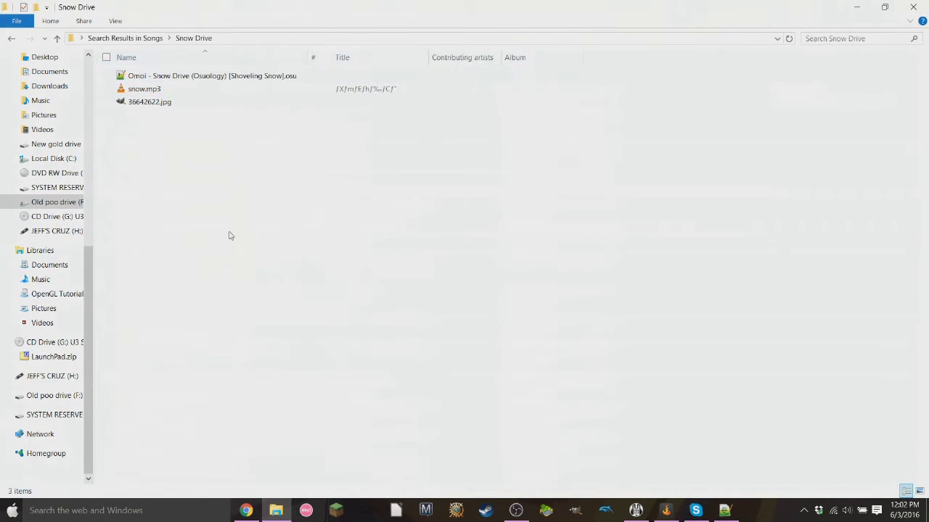
Step: Open the Shoveling Snow .osu in Notepad++, check the Creator:Osuology line, then close it
{"action": "double_click", "coordinate": [238, 76]}
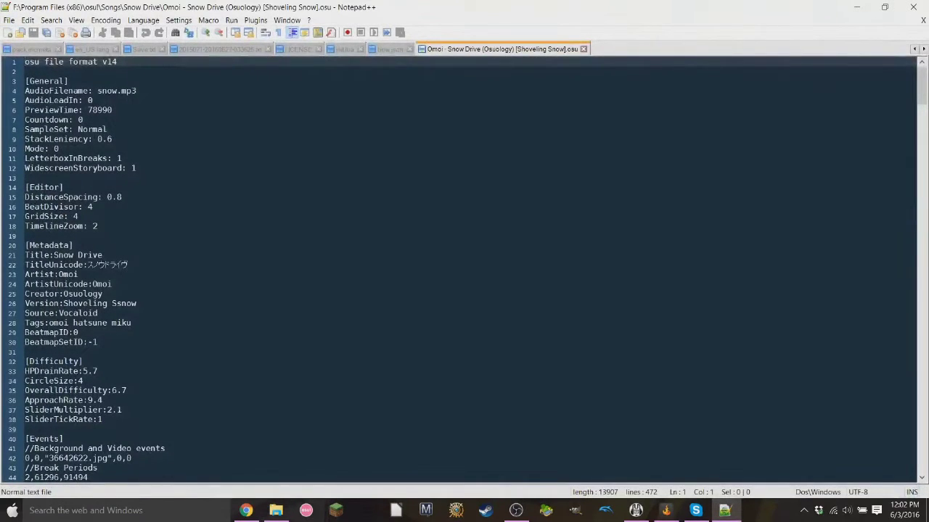
{"action": "scroll", "coordinate": [465, 268], "scroll_direction": "down", "scroll_amount": 2}
{"action": "mouse_move", "coordinate": [97, 283]}
{"action": "left_mouse_down"}
{"action": "mouse_move", "coordinate": [131, 265]}
{"action": "mouse_move", "coordinate": [25, 284]}
{"action": "left_mouse_up"}
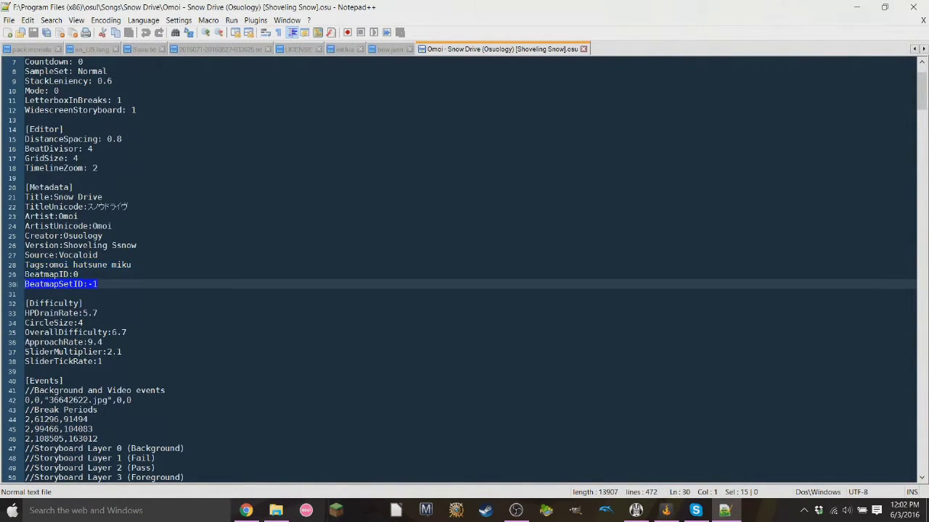
{"action": "left_click_drag", "start_coordinate": [112, 226], "coordinate": [103, 236]}
{"action": "left_click", "coordinate": [913, 6]}
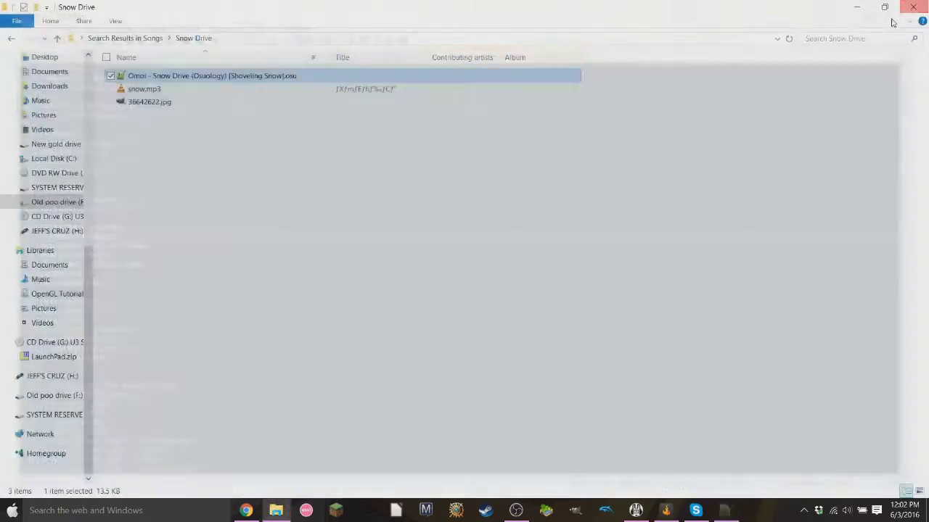
{"action": "left_click", "coordinate": [515, 510]}
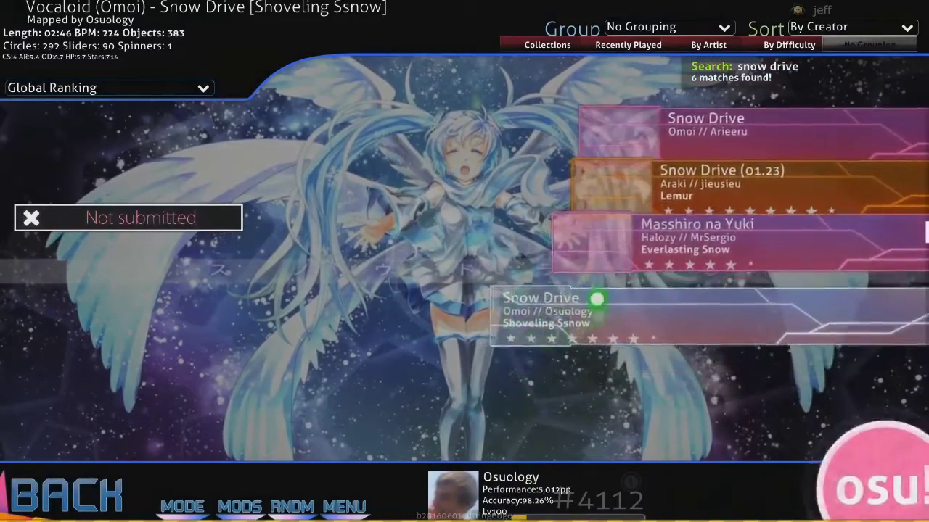
Step: Select Osuology's Snow Drive [Shoveling Ssnow] difficulty, back out of loading, and bring up beatmap options with F3
{"action": "left_click", "coordinate": [653, 116]}
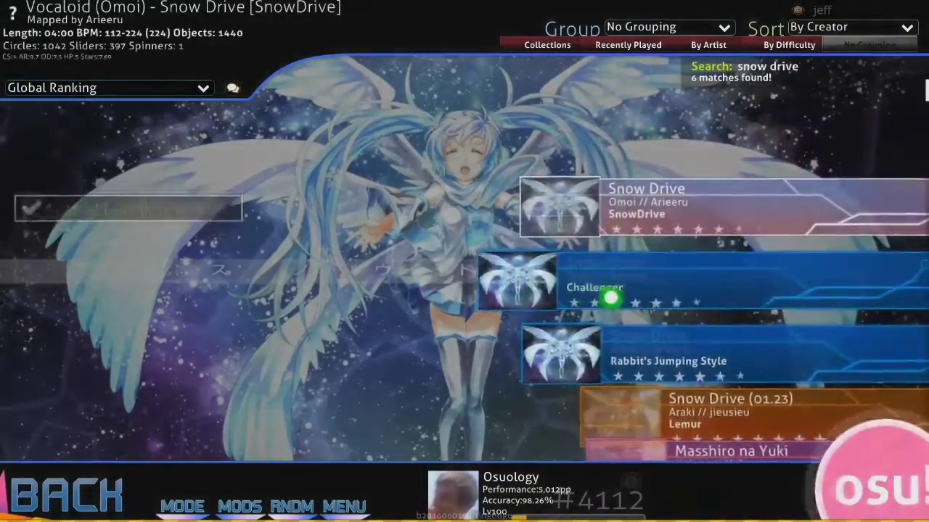
{"action": "scroll", "coordinate": [551, 145], "scroll_direction": "down", "scroll_amount": 3}
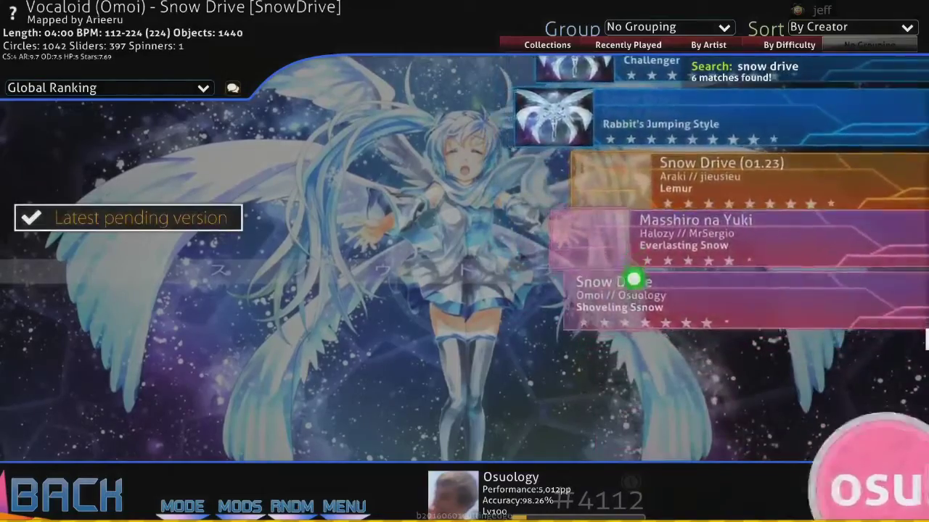
{"action": "left_click", "coordinate": [666, 279]}
{"action": "left_click", "coordinate": [659, 231]}
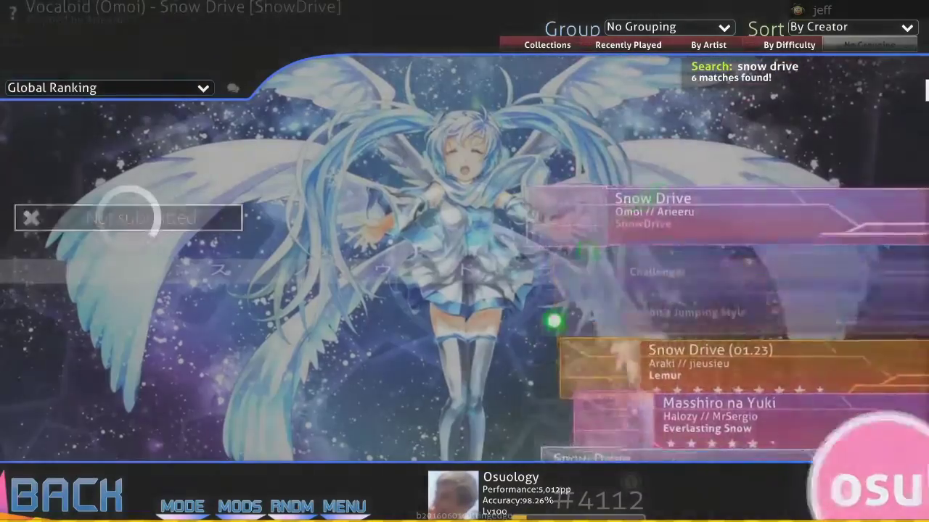
{"action": "left_click", "coordinate": [648, 373]}
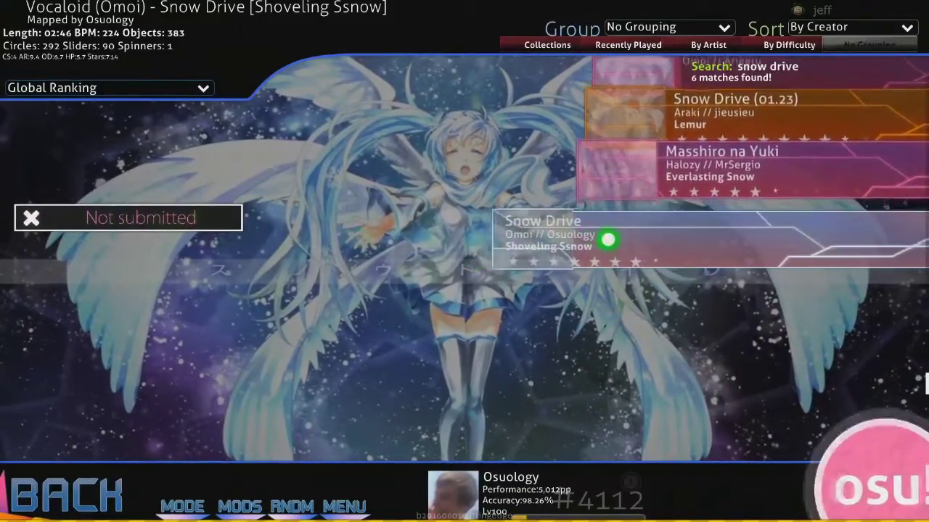
{"action": "left_click", "coordinate": [667, 234]}
{"action": "key", "text": "Escape"}
{"action": "key", "text": "F3"}
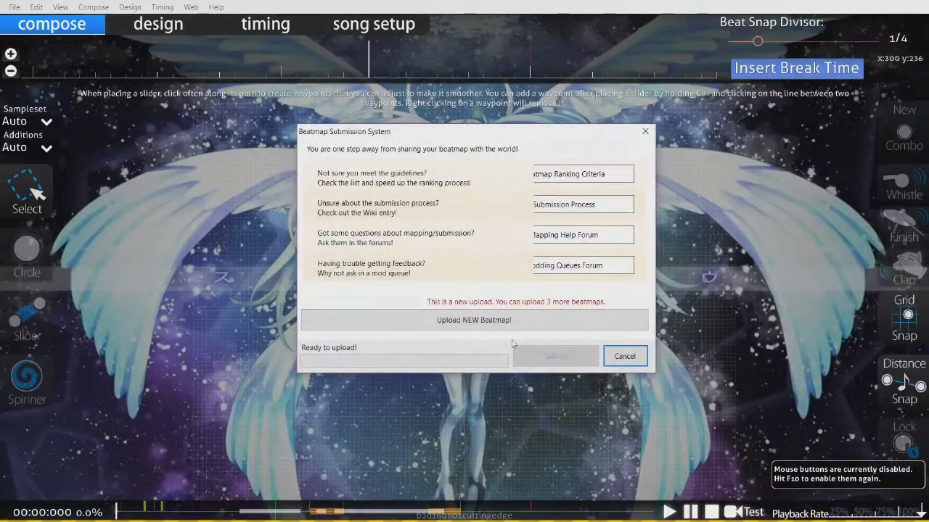
Step: Begin uploading the map with 'Upload NEW Beatmap!', then close the submission window with Esc
{"action": "left_click", "coordinate": [455, 324]}
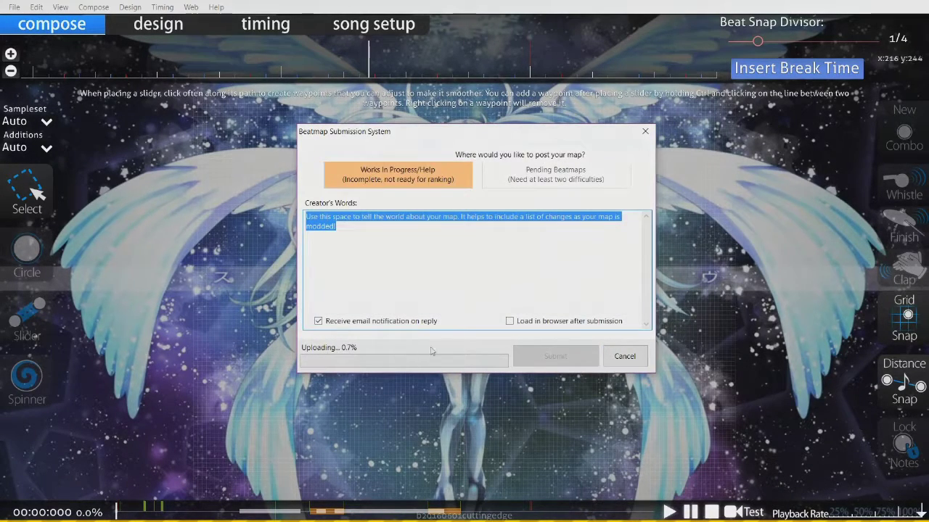
{"action": "left_click", "coordinate": [457, 252]}
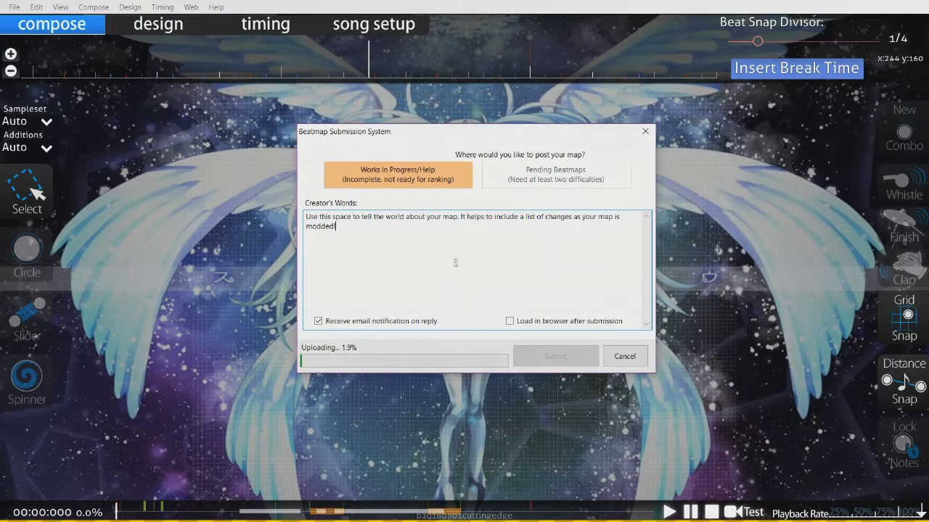
{"action": "key", "text": "Escape"}
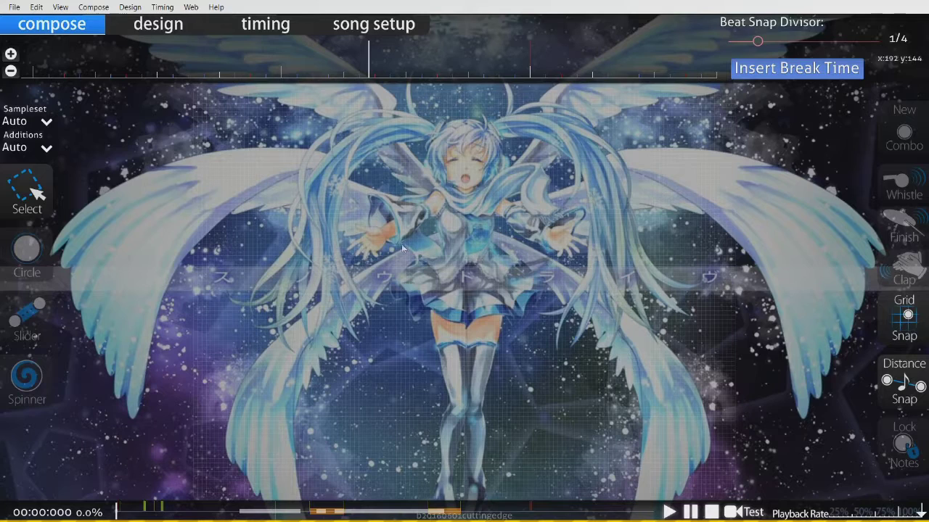
Step: Turn Grid Snap off with T and scroll the timeline forward to 00:02:570
{"action": "key", "text": "t"}
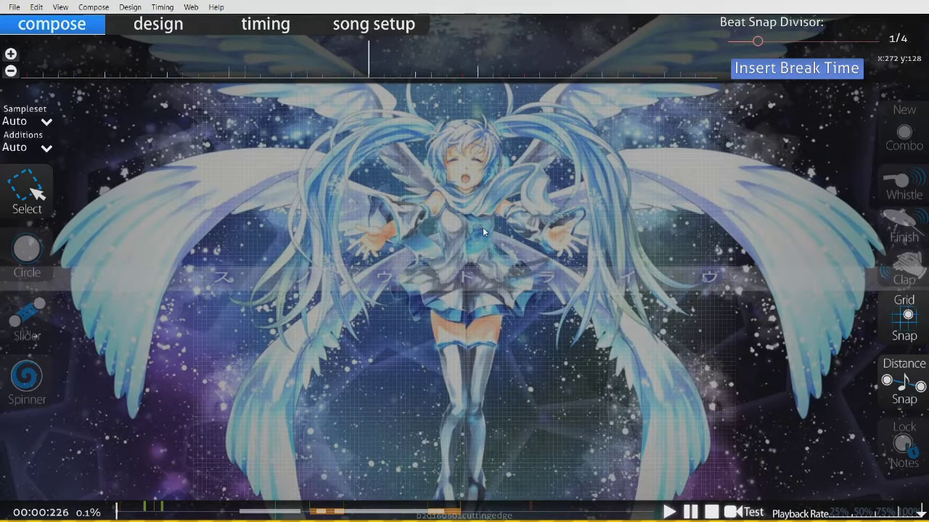
{"action": "scroll", "coordinate": [483, 227], "scroll_direction": "up", "scroll_amount": 1}
{"action": "scroll", "coordinate": [472, 230], "scroll_direction": "down", "scroll_amount": 3}
{"action": "scroll", "coordinate": [497, 215], "scroll_direction": "down", "scroll_amount": 4}
{"action": "key", "text": "t"}
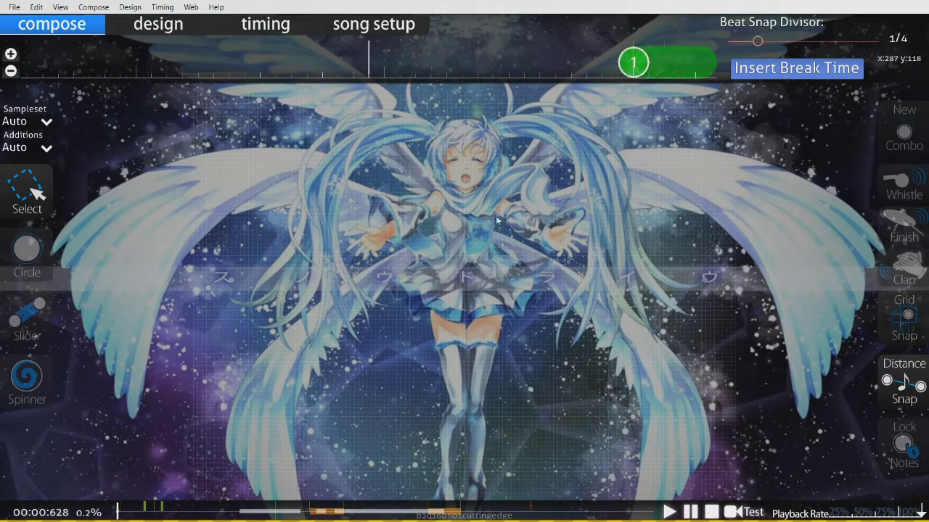
{"action": "scroll", "coordinate": [497, 216], "scroll_direction": "down", "scroll_amount": 8}
{"action": "scroll", "coordinate": [491, 215], "scroll_direction": "down", "scroll_amount": 12}
{"action": "scroll", "coordinate": [419, 193], "scroll_direction": "down", "scroll_amount": 1}
{"action": "scroll", "coordinate": [460, 264], "scroll_direction": "down", "scroll_amount": 2}
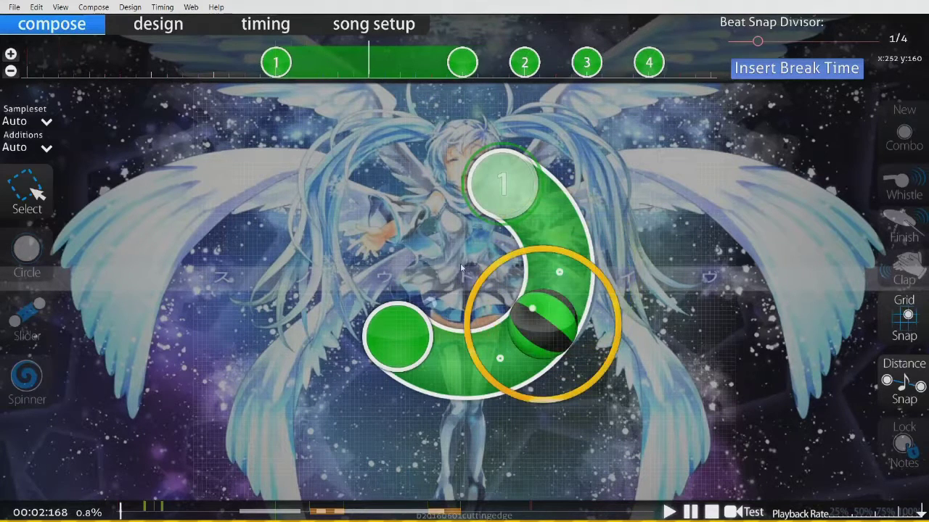
{"action": "scroll", "coordinate": [450, 260], "scroll_direction": "down", "scroll_amount": 4}
{"action": "scroll", "coordinate": [439, 254], "scroll_direction": "down", "scroll_amount": 2}
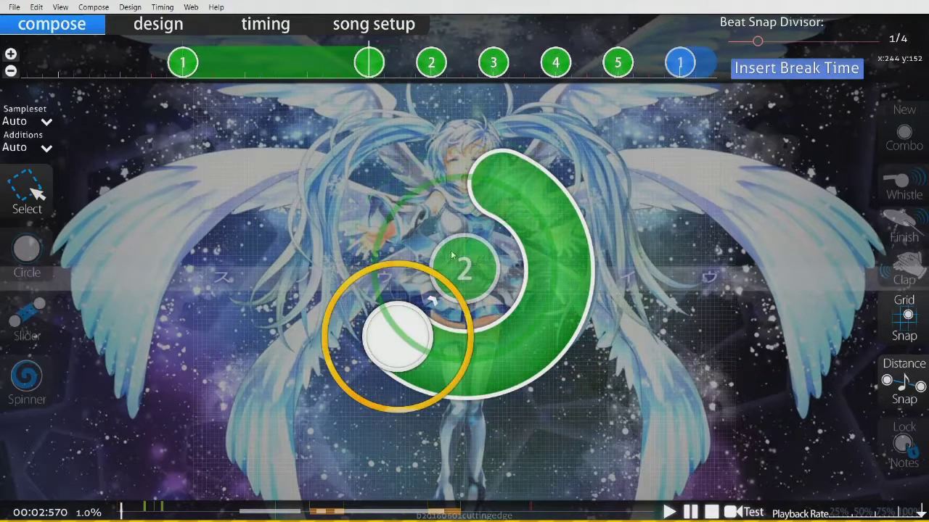